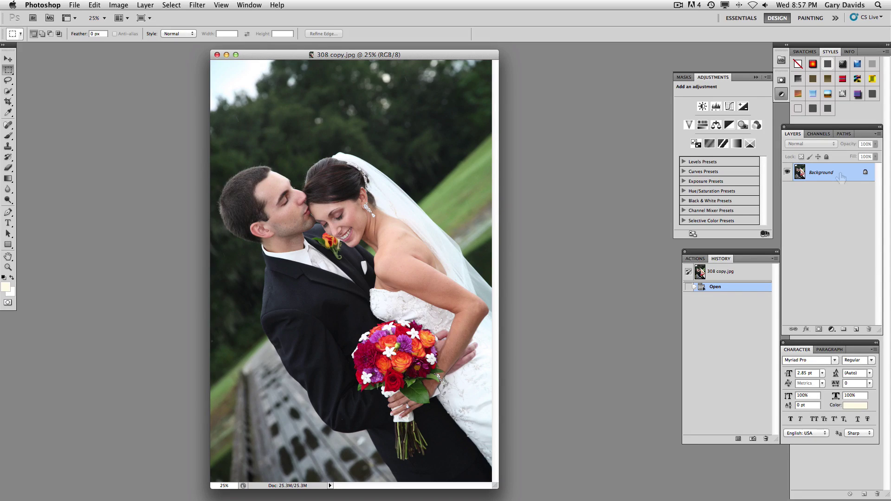
Duplicate the Background layer into a Background copy and select the copy
left_click(842, 173)
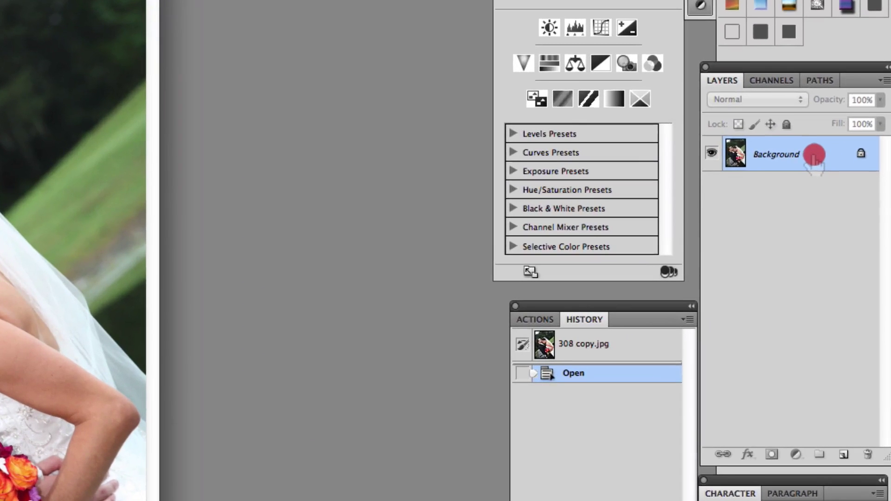
left_click_drag(842, 175, 840, 232)
left_click_drag(812, 270, 844, 454)
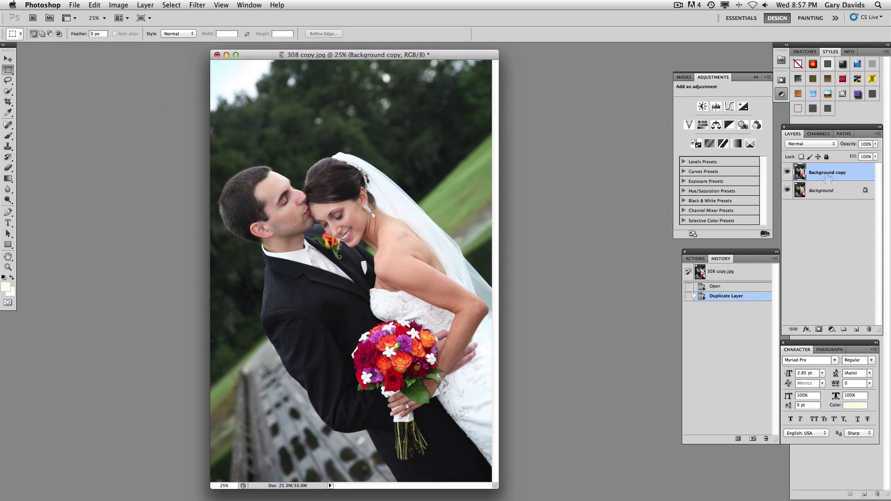
left_click(826, 174)
Apply Image > Adjustments > Black & White with the Default preset to the Background copy
left_click(120, 6)
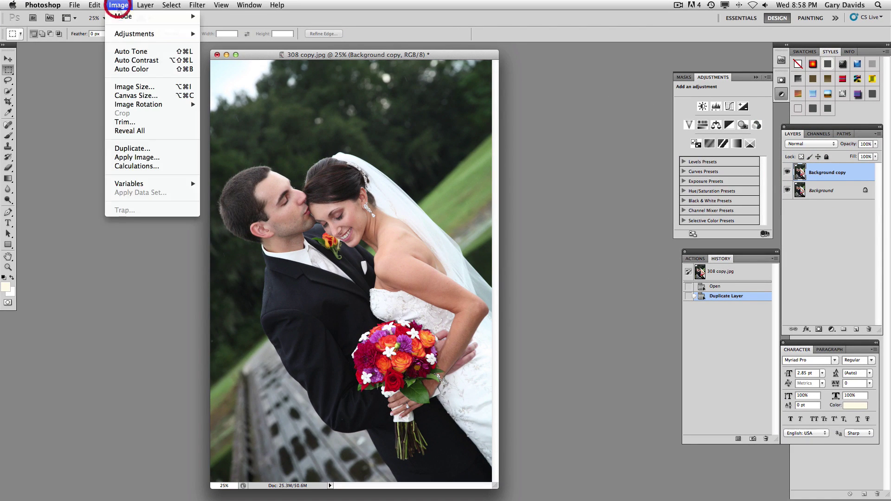
mouse_move(122, 18)
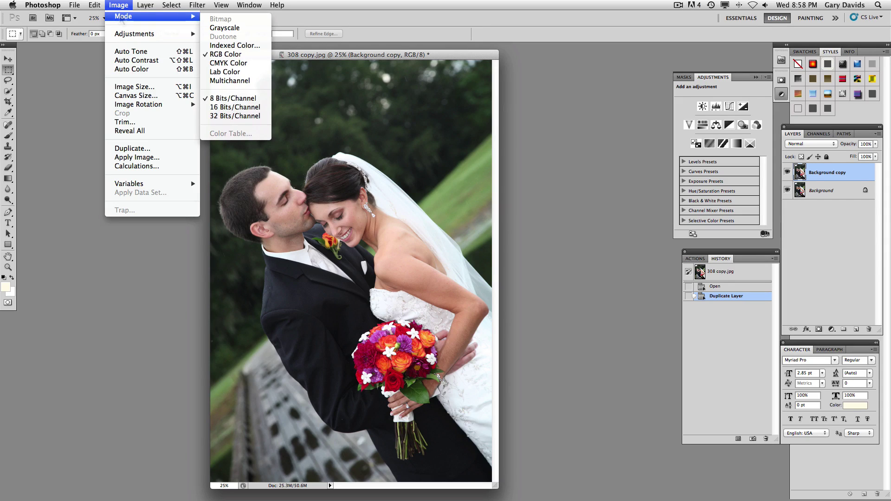
mouse_move(124, 34)
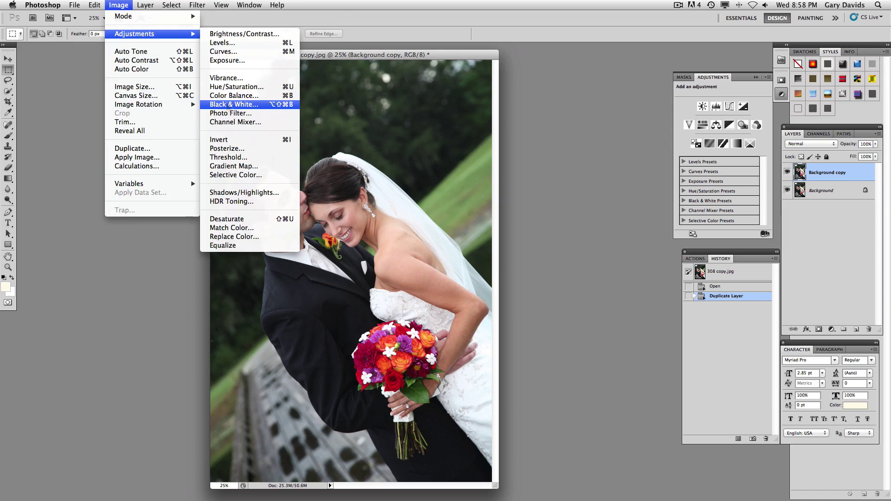
left_click(232, 104)
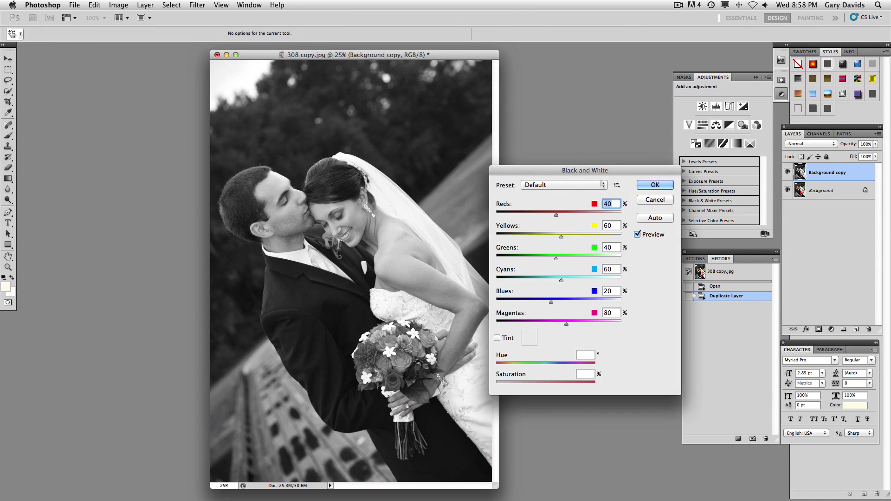
left_click(661, 203)
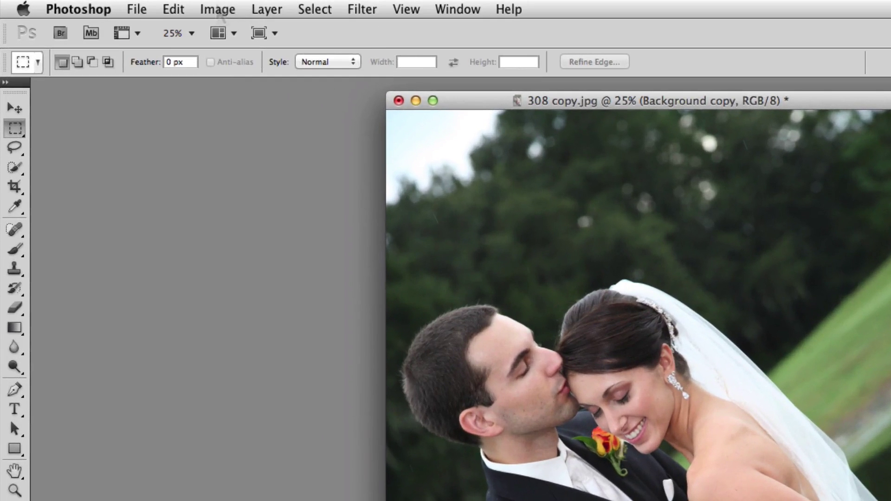
left_click(118, 5)
mouse_move(235, 67)
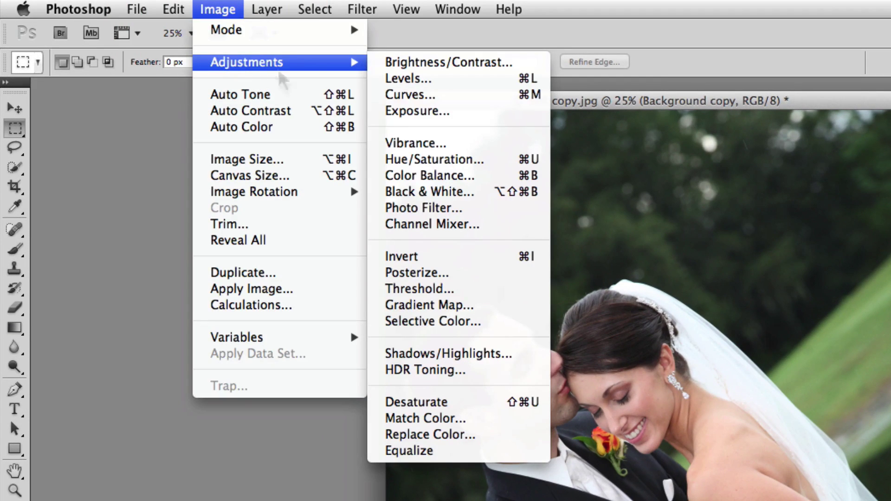
left_click(424, 192)
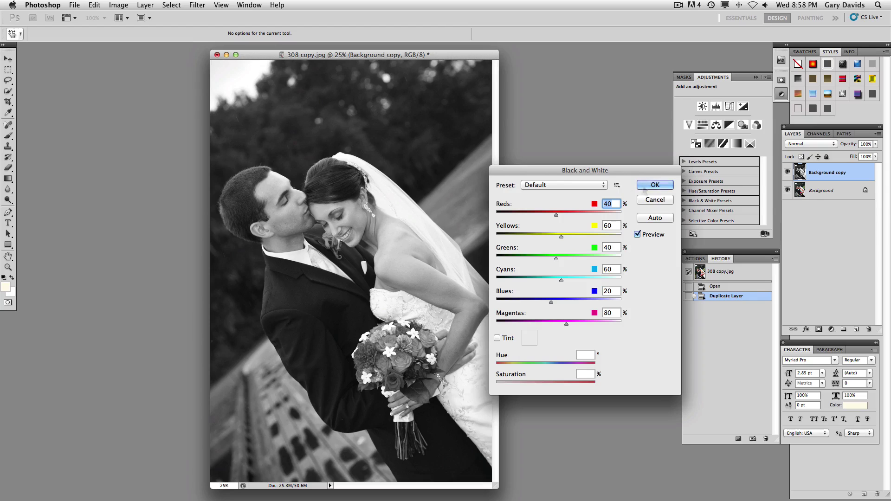
left_click(655, 185)
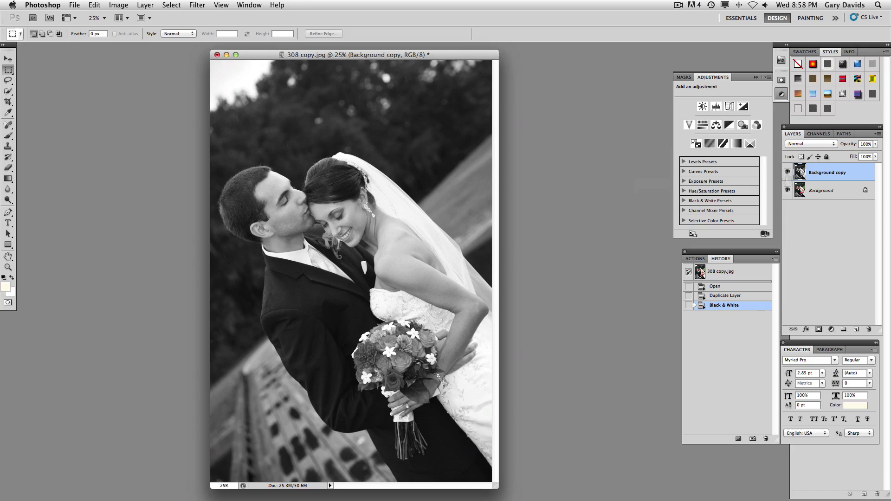
Toggle the greyscale copy off and on to compare, then pick the Eraser at 75 px
left_click(787, 172)
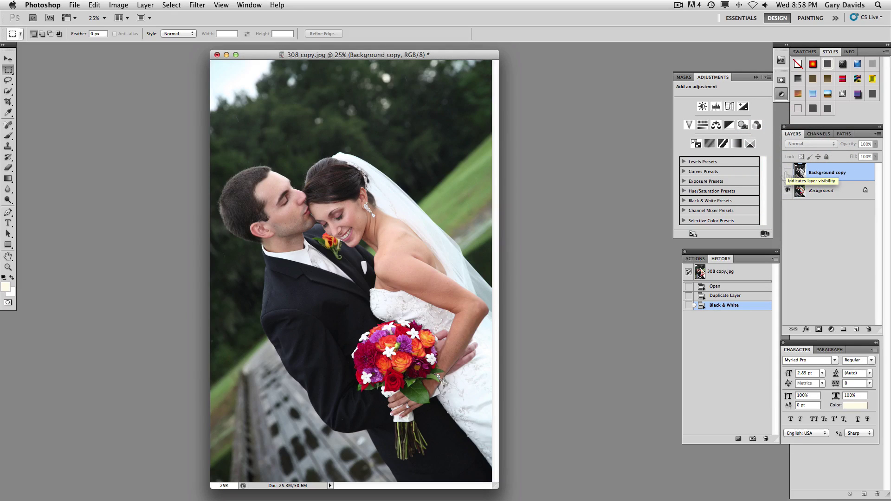
left_click(788, 172)
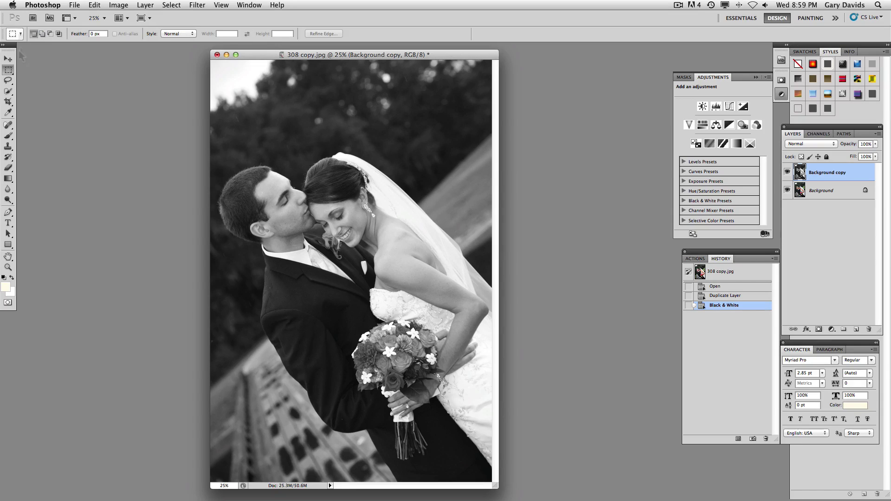
key("e")
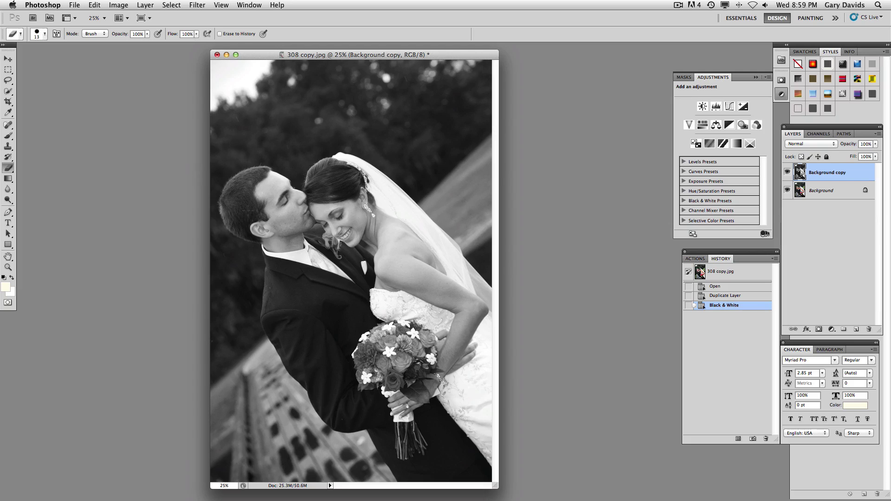
left_click(42, 36)
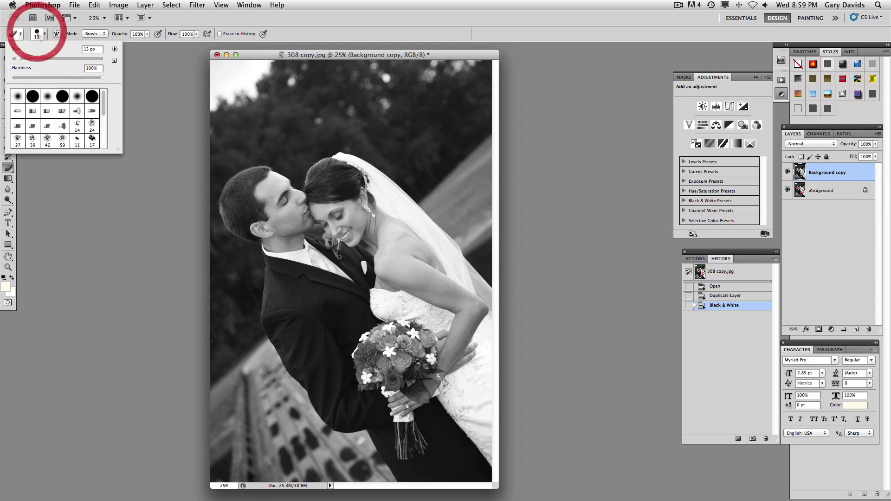
left_click_drag(19, 59, 46, 59)
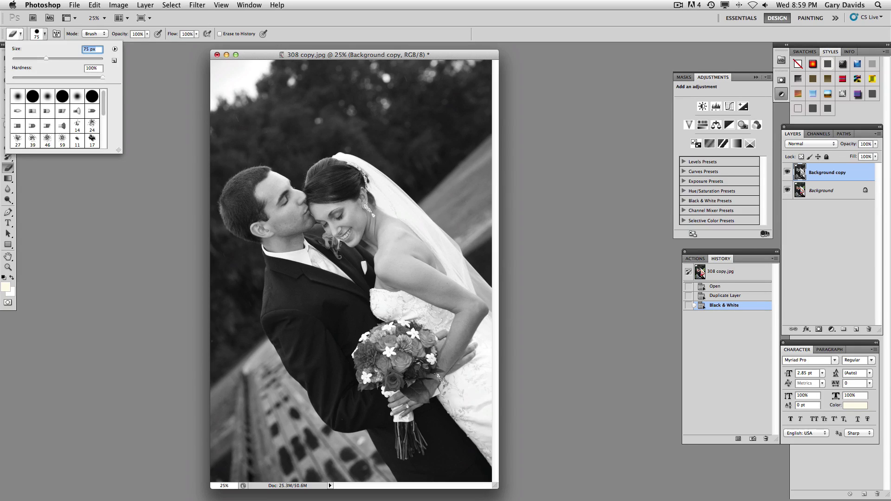
key("super+equal")
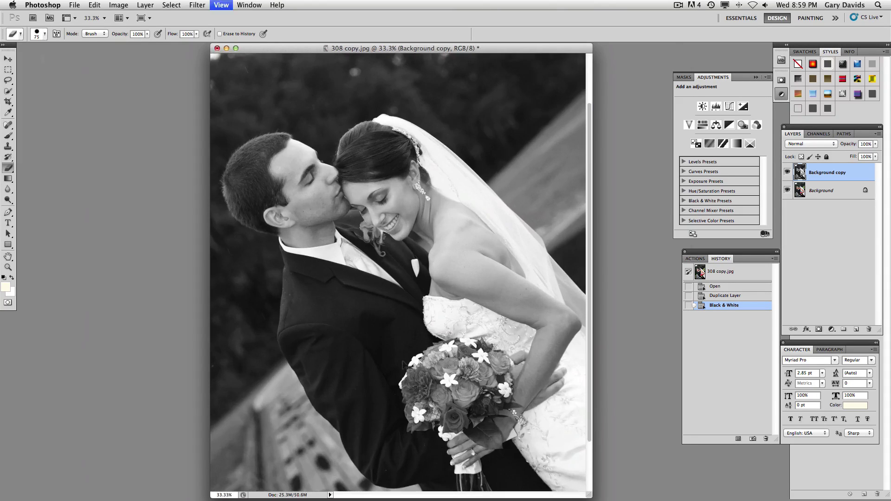
Zoom in and erase the greyscale copy over the bouquet's flowers and bottom leaf
key("super+equal")
scroll(389, 272, "down", 5)
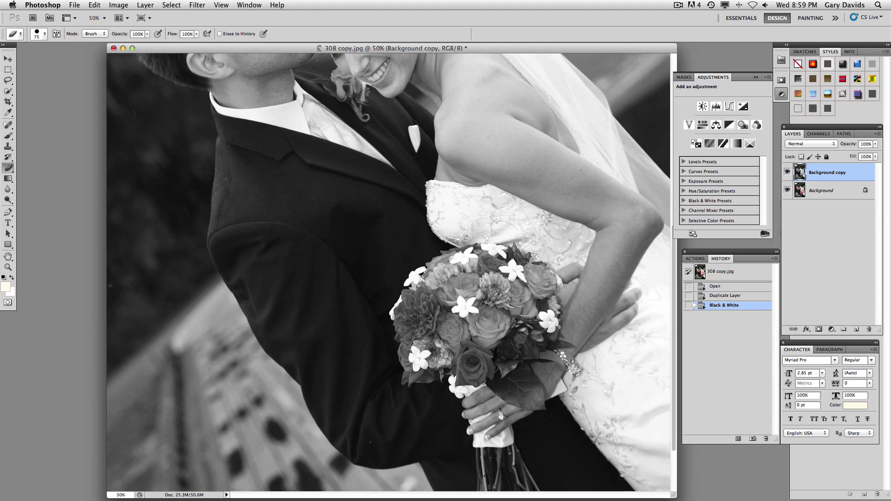
scroll(388, 271, "down", 2)
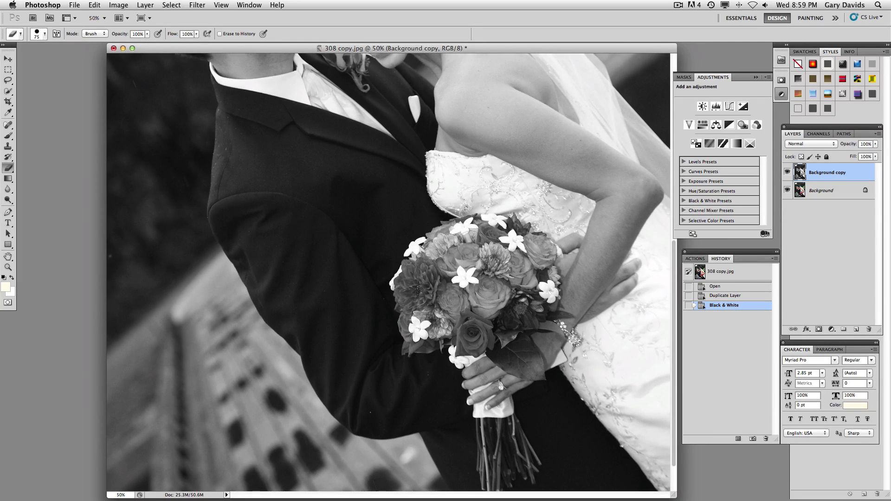
mouse_move(472, 241)
left_mouse_down()
mouse_move(436, 251)
mouse_move(407, 274)
mouse_move(406, 332)
mouse_move(416, 347)
mouse_move(450, 334)
mouse_move(483, 345)
mouse_move(450, 347)
mouse_move(454, 333)
mouse_move(441, 333)
mouse_move(406, 348)
mouse_move(435, 343)
mouse_move(396, 317)
mouse_move(389, 276)
mouse_move(409, 246)
mouse_move(503, 217)
mouse_move(553, 235)
mouse_move(542, 244)
mouse_move(551, 254)
mouse_move(535, 265)
mouse_move(553, 276)
mouse_move(552, 293)
mouse_move(517, 335)
mouse_move(531, 367)
mouse_move(506, 361)
mouse_move(478, 332)
mouse_move(420, 320)
mouse_move(418, 278)
mouse_move(436, 249)
mouse_move(506, 234)
mouse_move(529, 239)
mouse_move(539, 265)
mouse_move(508, 310)
mouse_move(474, 319)
mouse_move(427, 310)
mouse_move(423, 278)
mouse_move(483, 248)
mouse_move(516, 247)
mouse_move(509, 286)
mouse_move(485, 302)
mouse_move(441, 304)
mouse_move(464, 267)
mouse_move(518, 258)
mouse_move(450, 292)
mouse_move(468, 283)
left_mouse_up()
left_click(500, 336)
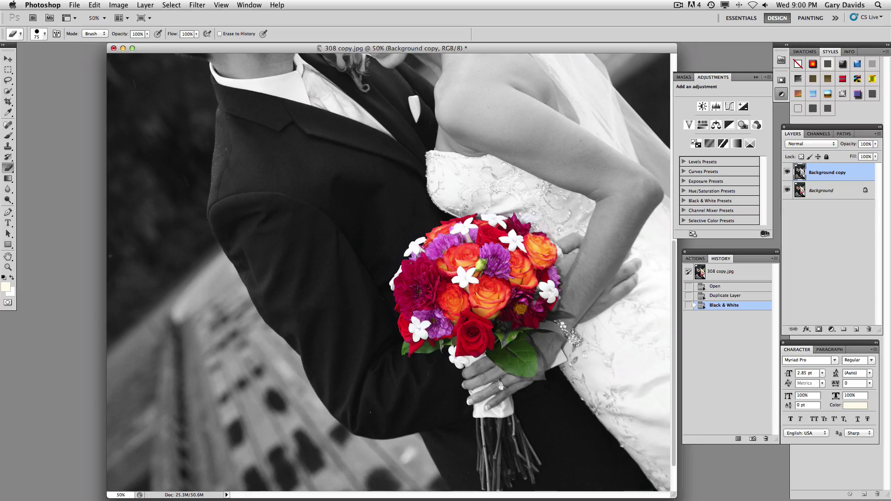
left_click_drag(464, 283, 443, 239)
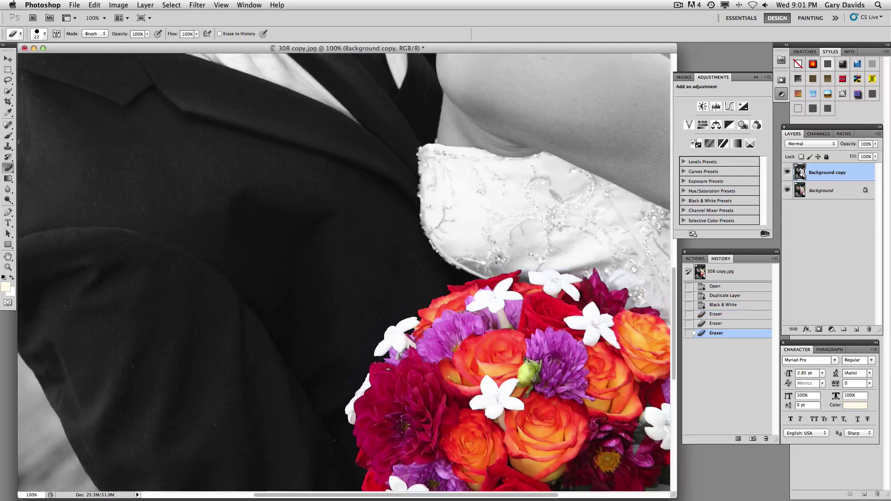
Erase the remaining greyscale over the lower leaf, then select the original Background layer
scroll(344, 274, "right", 5)
scroll(448, 327, "down", 5)
scroll(447, 328, "right", 4)
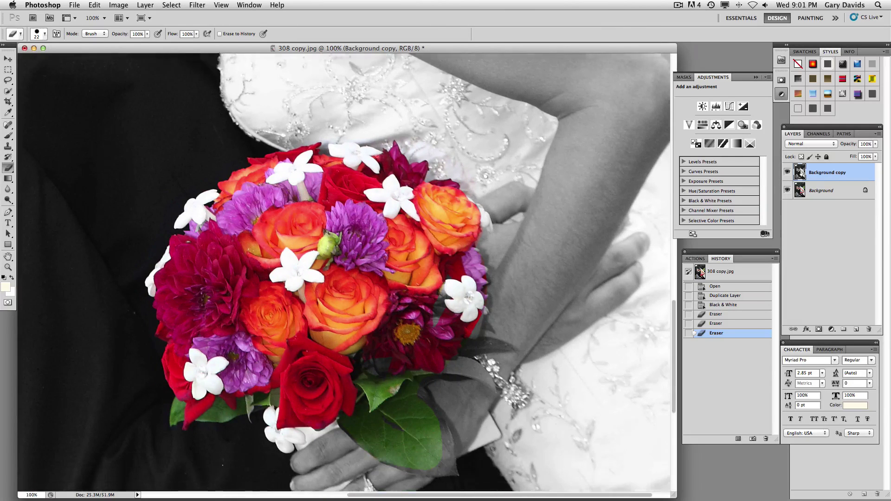
scroll(447, 327, "down", 3)
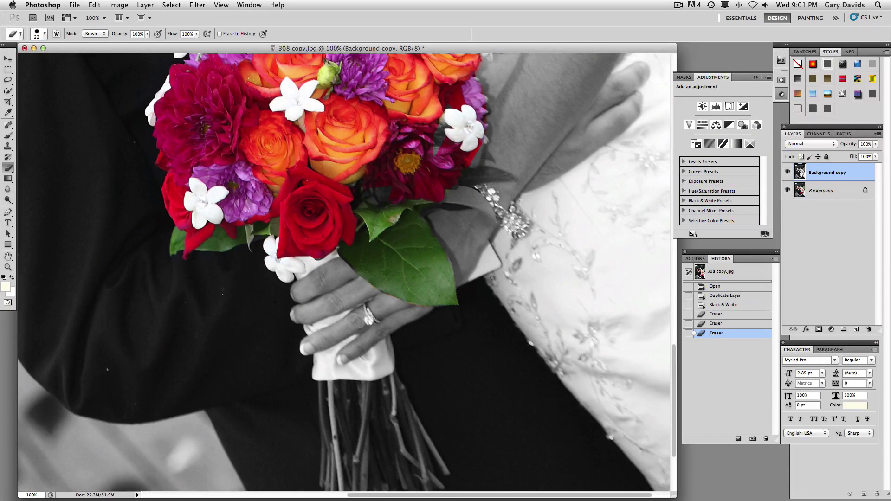
left_click(429, 280)
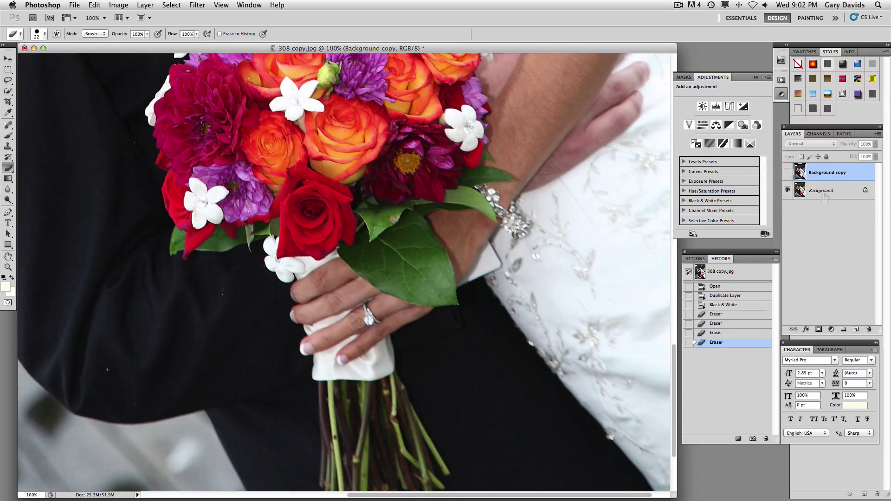
left_click(825, 197)
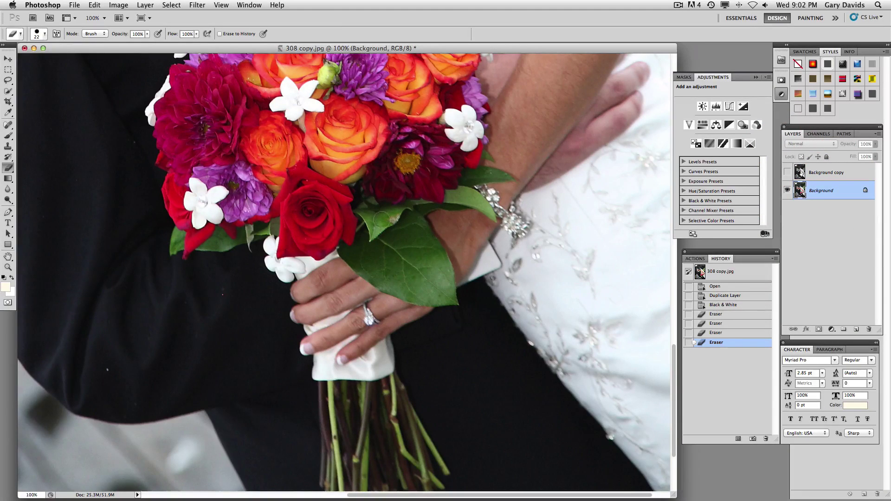
Switch to the Clone Stamp tool with a 17 px brush
key("s")
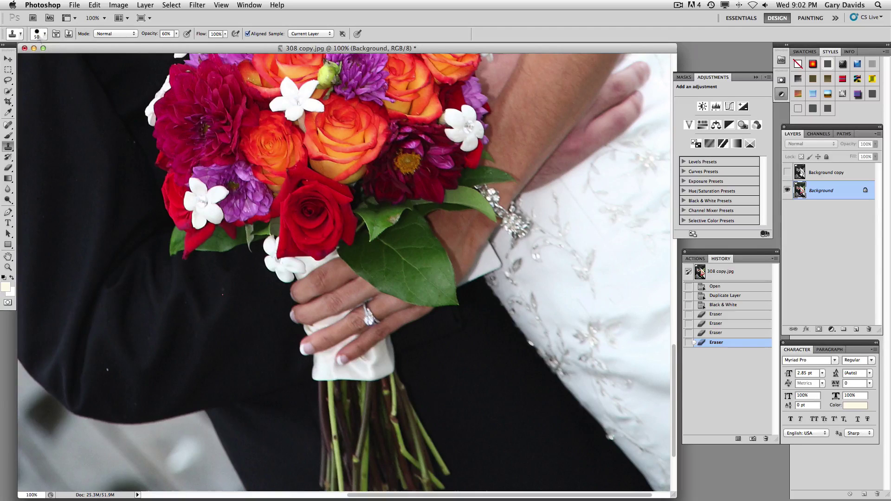
left_click(38, 33)
left_click(19, 59)
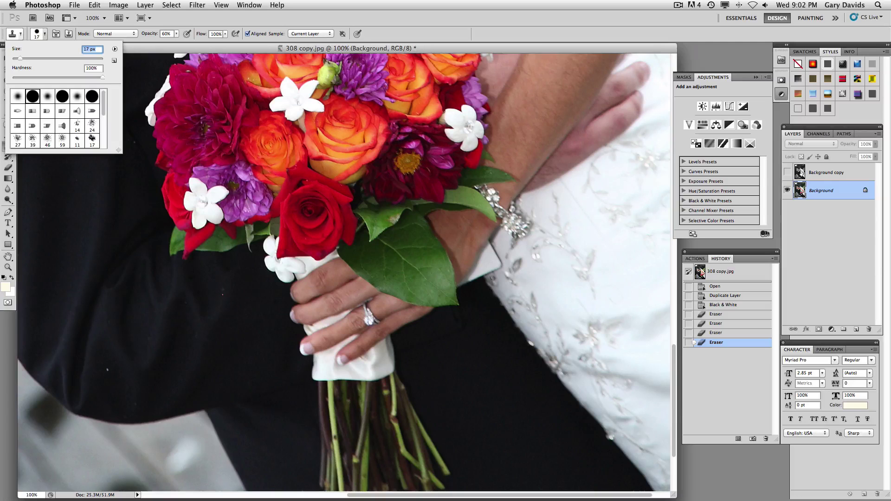
key("Return")
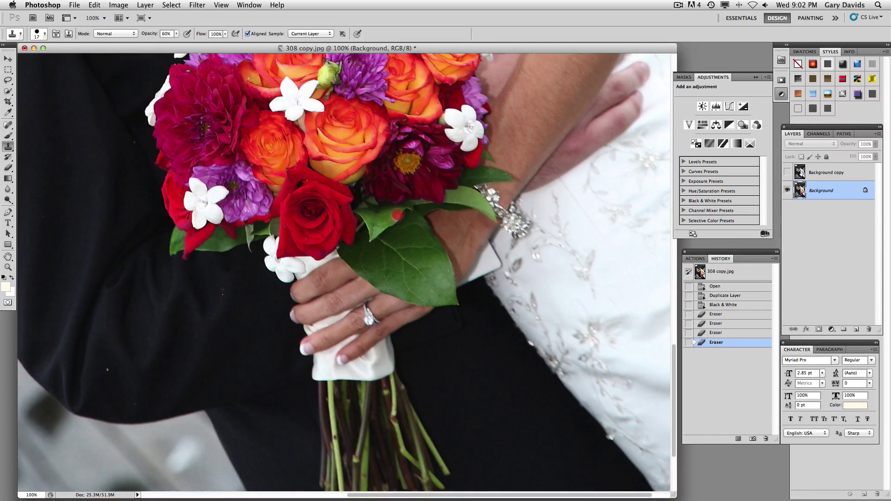
Clone over the red spot on the green leaf, then zoom out to the whole photo
left_click(396, 215)
left_click(393, 216)
left_click(392, 218)
left_click(391, 219)
left_click(389, 220)
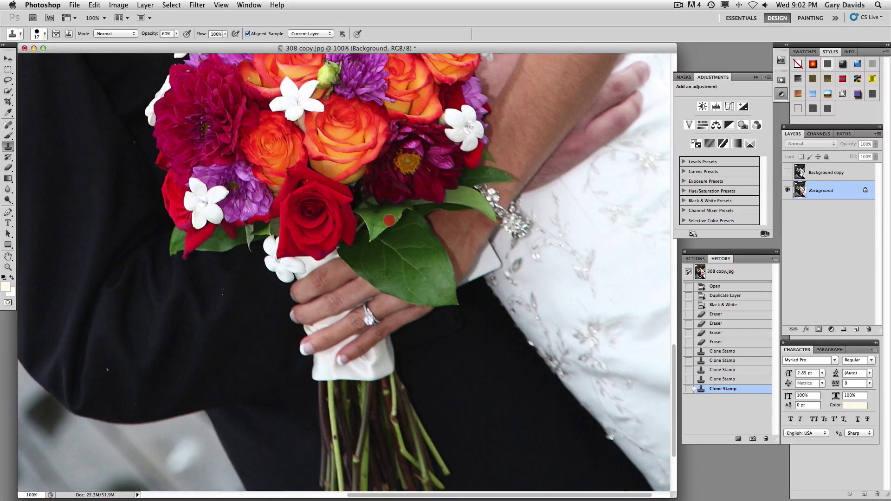
left_click(391, 219)
left_click(396, 213)
left_click(394, 213)
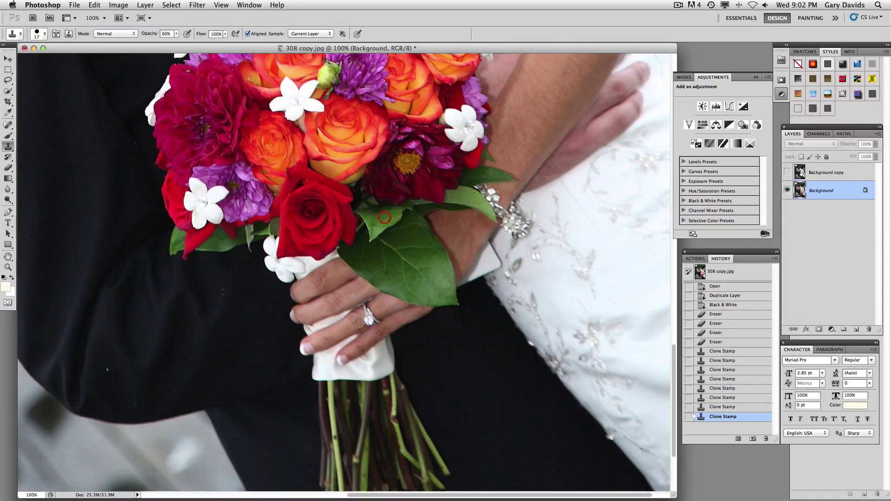
key("super+0")
left_click(875, 161)
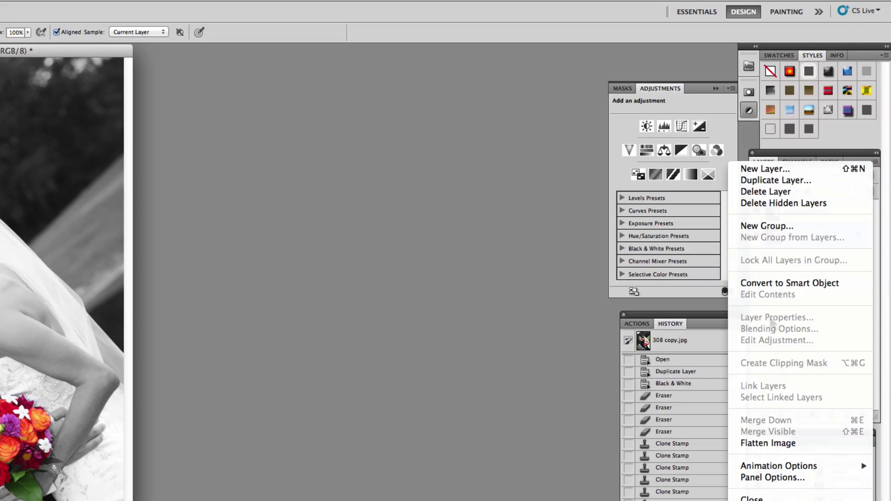
Flatten the image and save it as 308fx.jpg on the Desktop in JPEG format
left_click(773, 444)
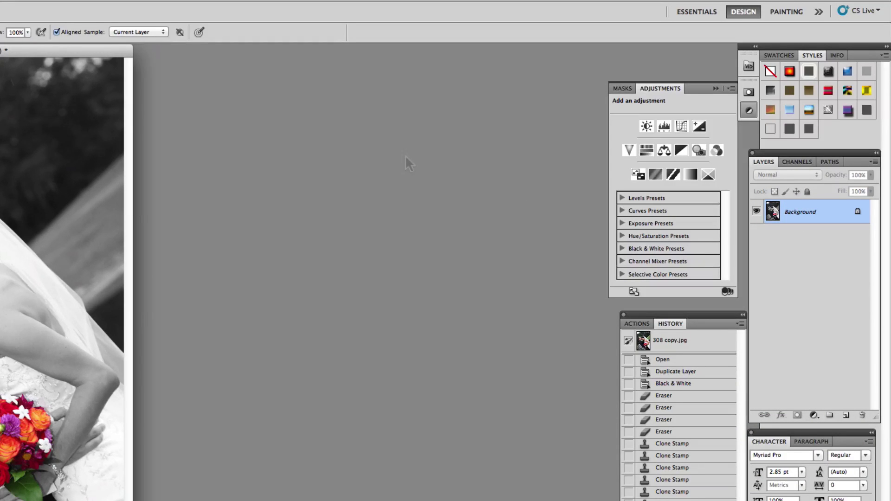
key("super+shift+s")
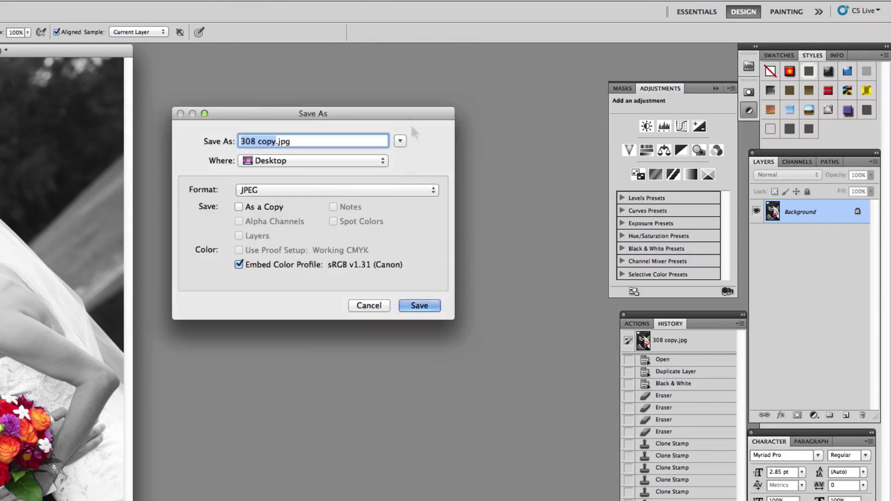
left_click(276, 141)
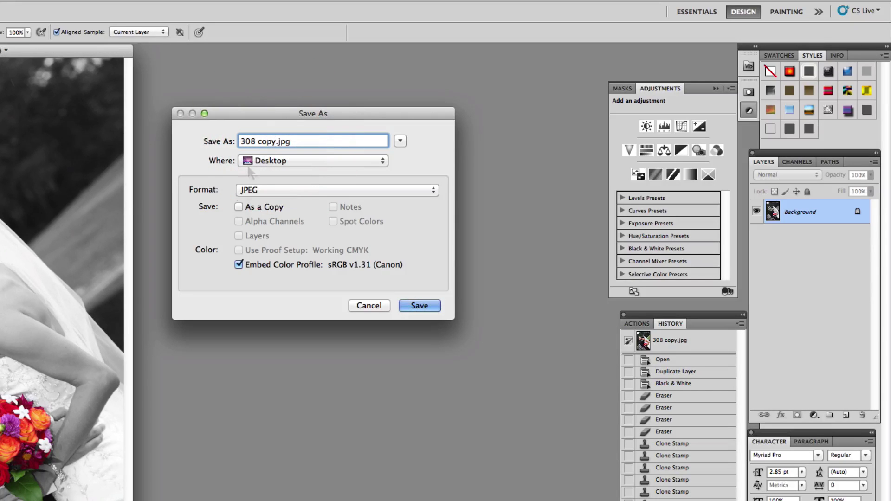
key("BackSpace")
key("BackSpace")
key("BackSpace")
key("BackSpace")
key("BackSpace")
type("fx")
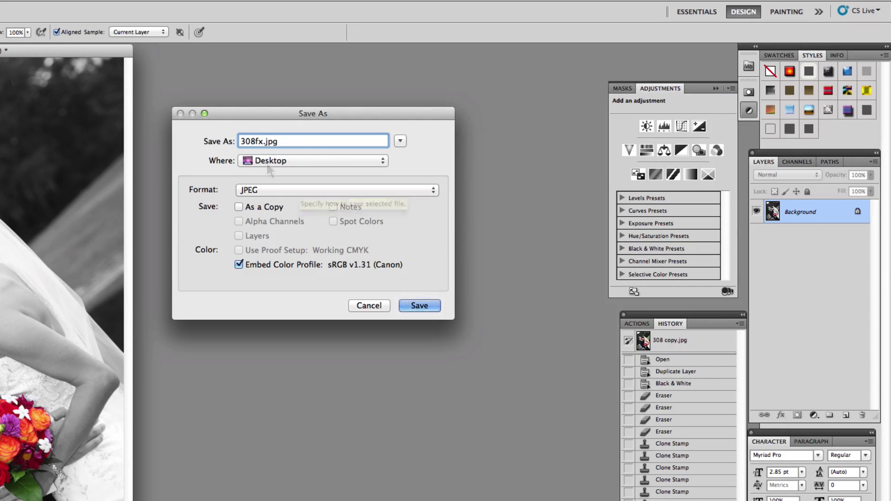
Save 308fx.jpg with JPEG quality 10 (Maximum) and Baseline ("Standard") format
left_click(419, 305)
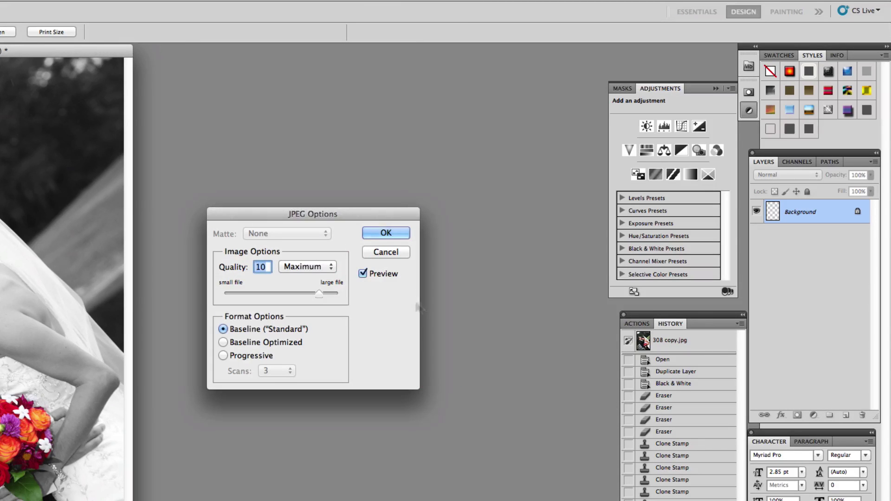
left_click(330, 268)
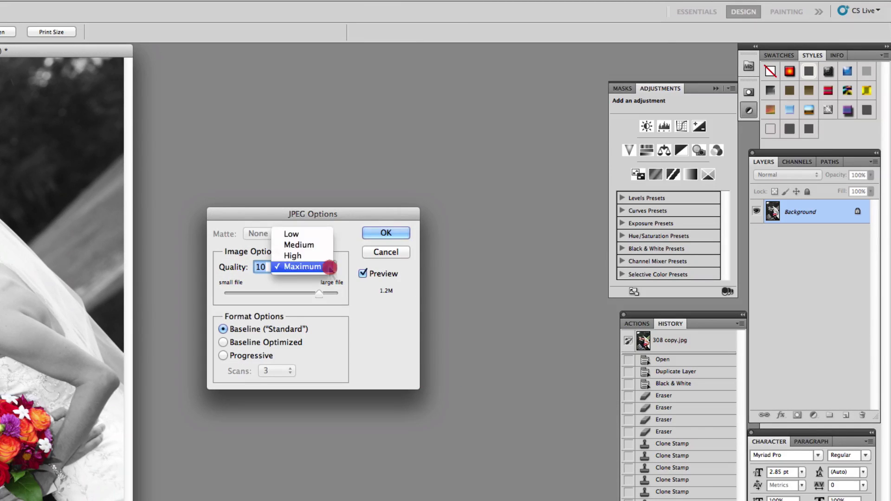
left_click(348, 246)
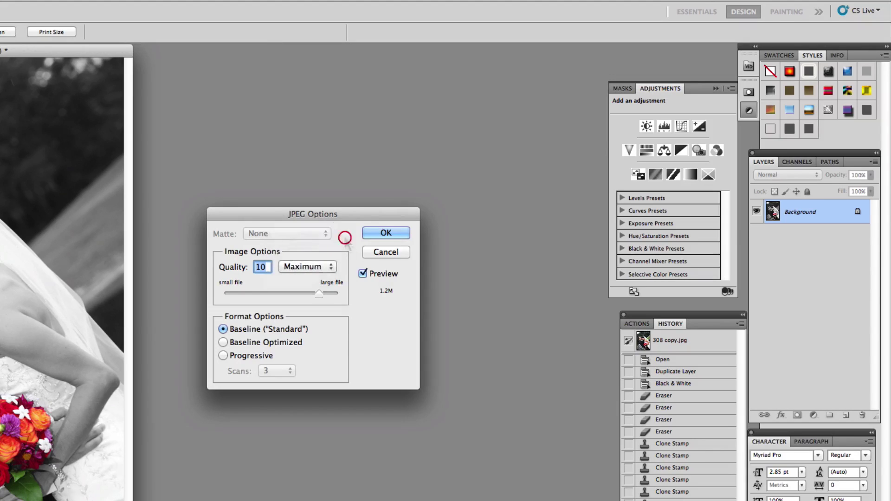
left_click_drag(320, 293, 347, 296)
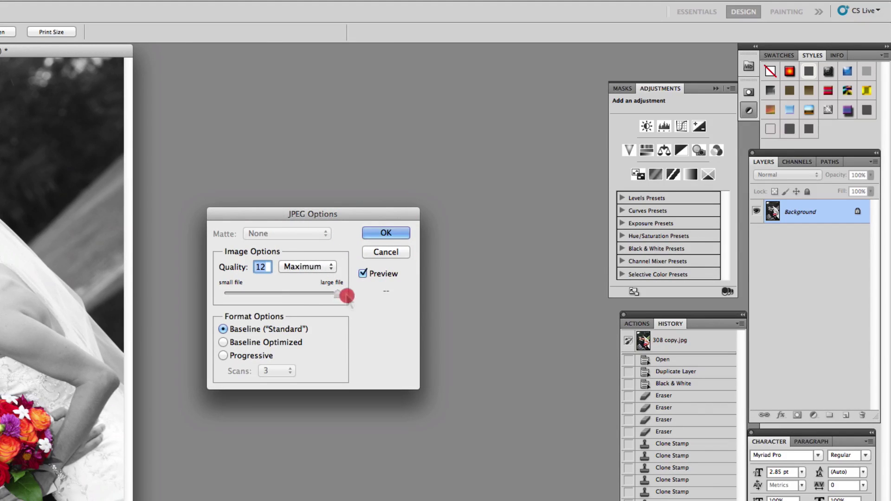
left_click(328, 270)
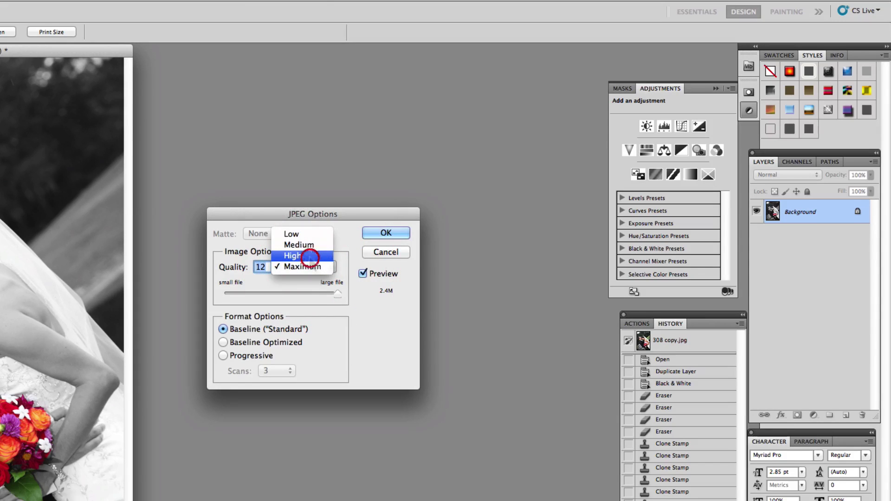
left_click(311, 257)
left_click(331, 268)
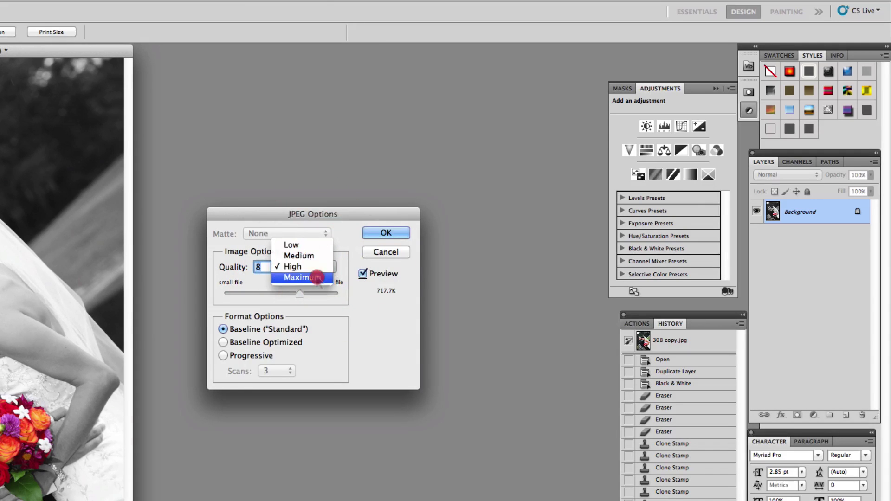
left_click(315, 276)
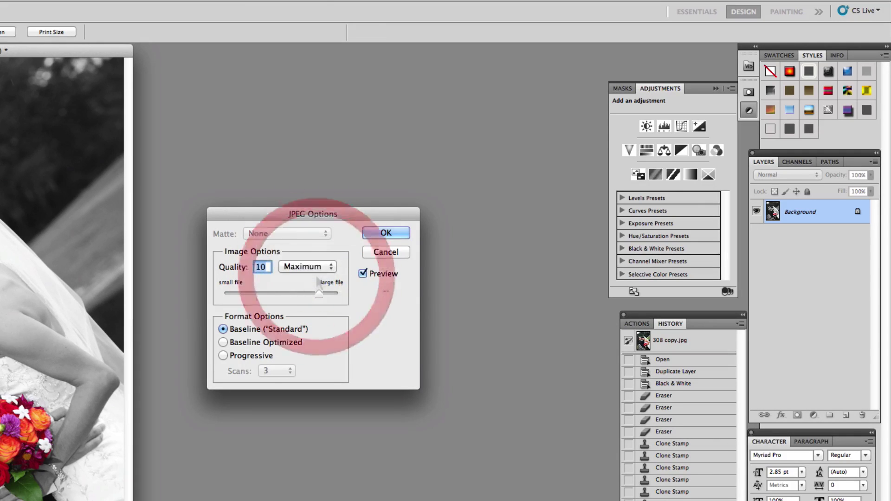
left_click(386, 233)
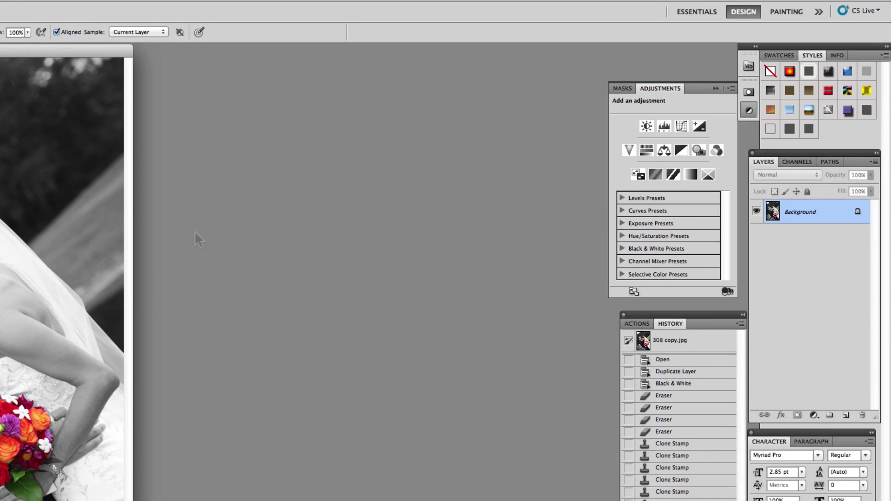
Close the saved 308fx.jpg document with Cmd+W
key("super+w")
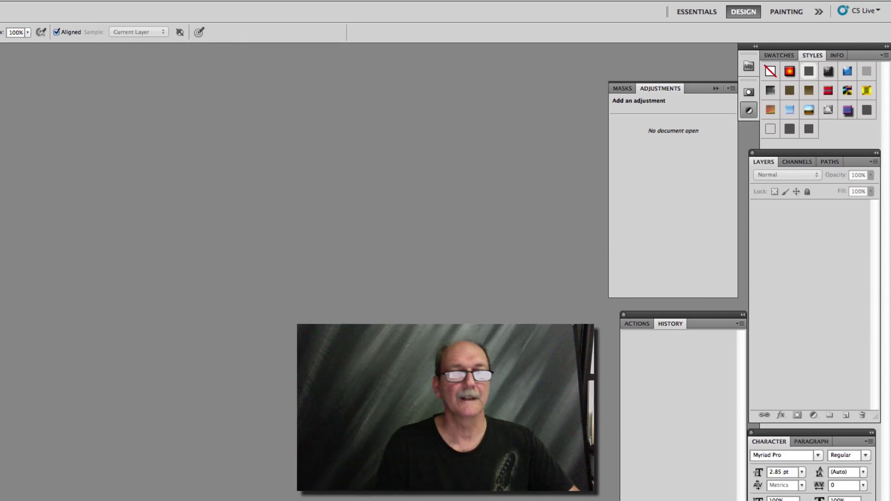